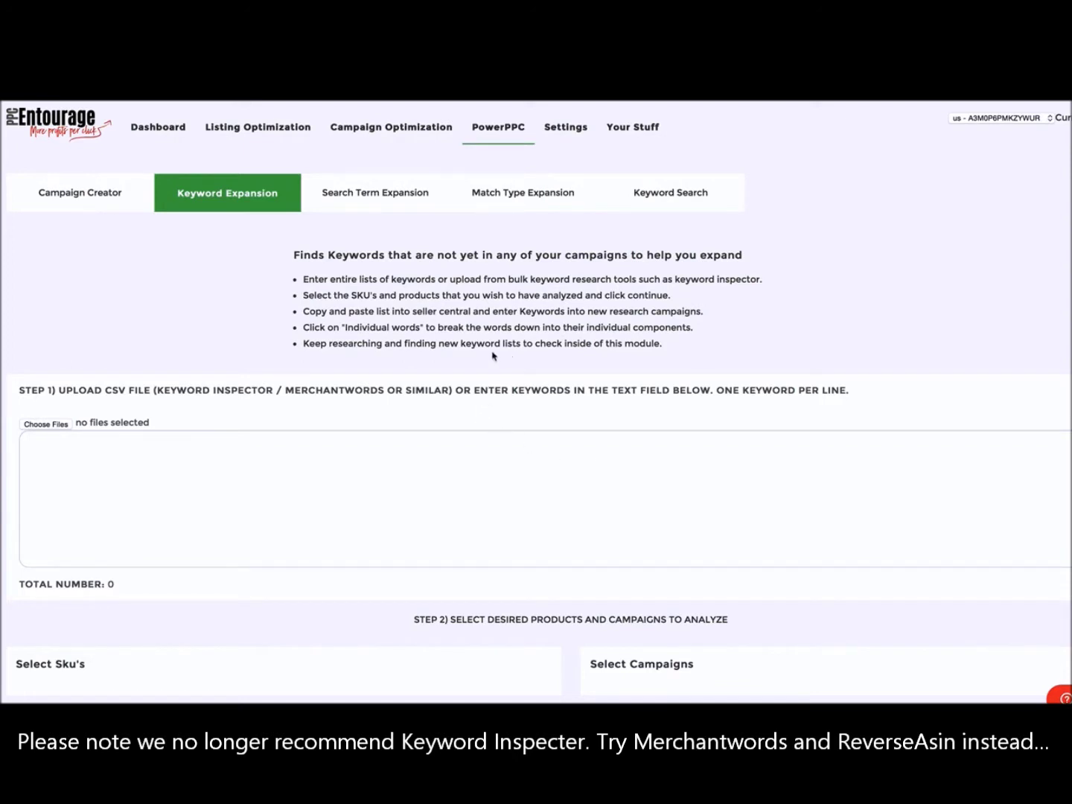
pyautogui.scroll(-3, 491, 356)
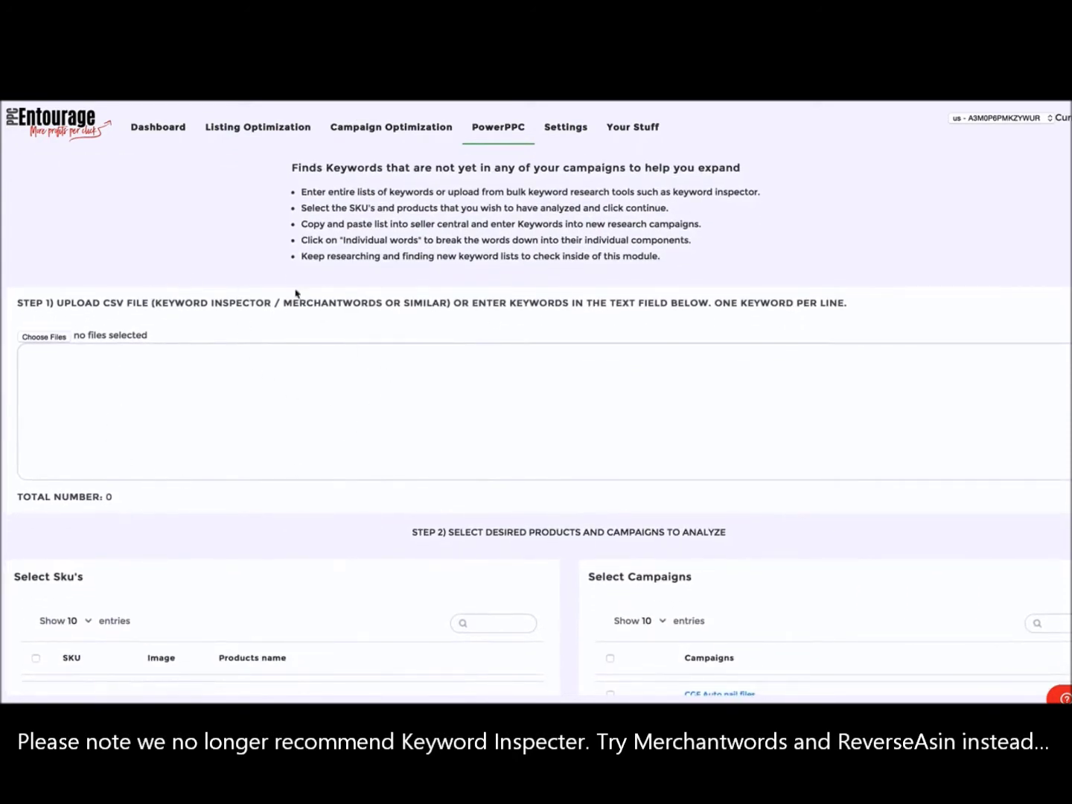
pyautogui.scroll(3, 221, 370)
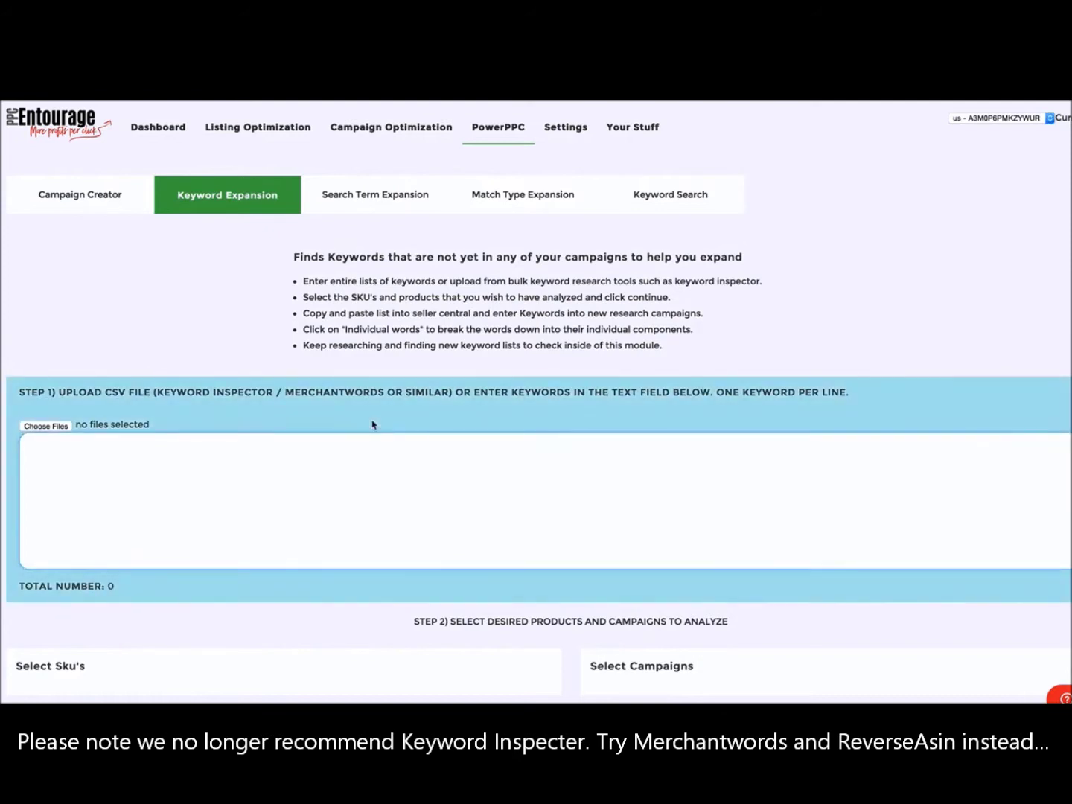
pyautogui.scroll(-2, 440, 292)
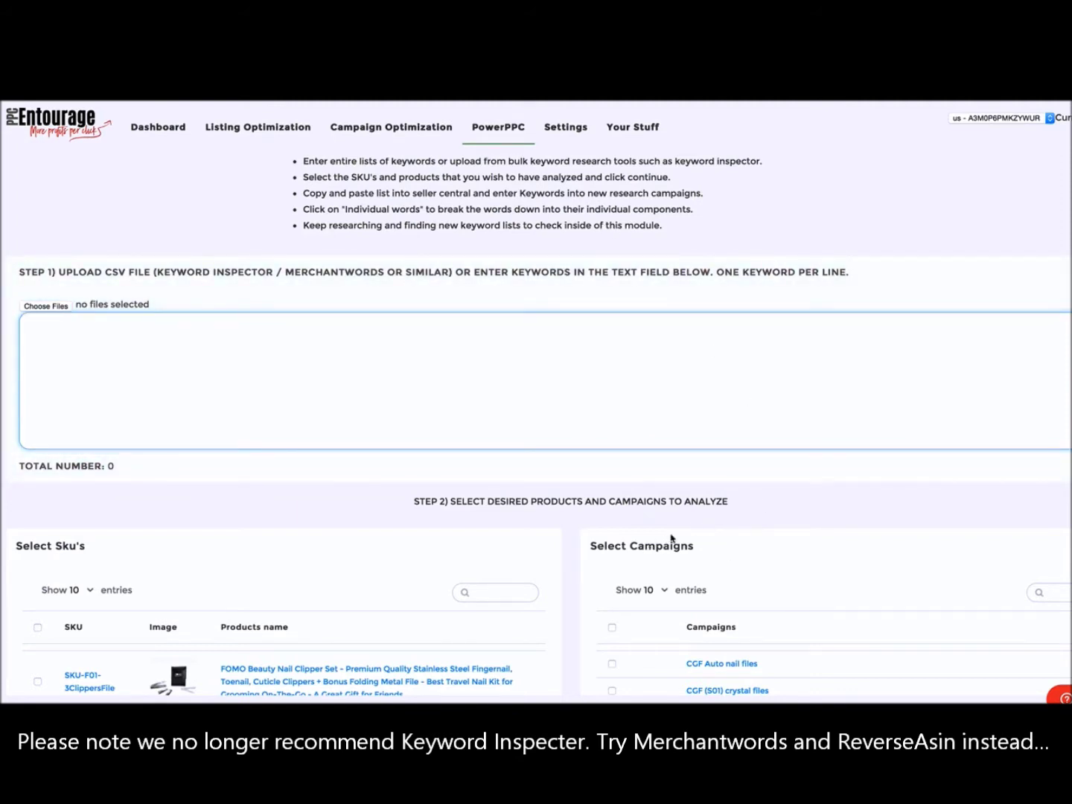
pyautogui.scroll(3, 668, 506)
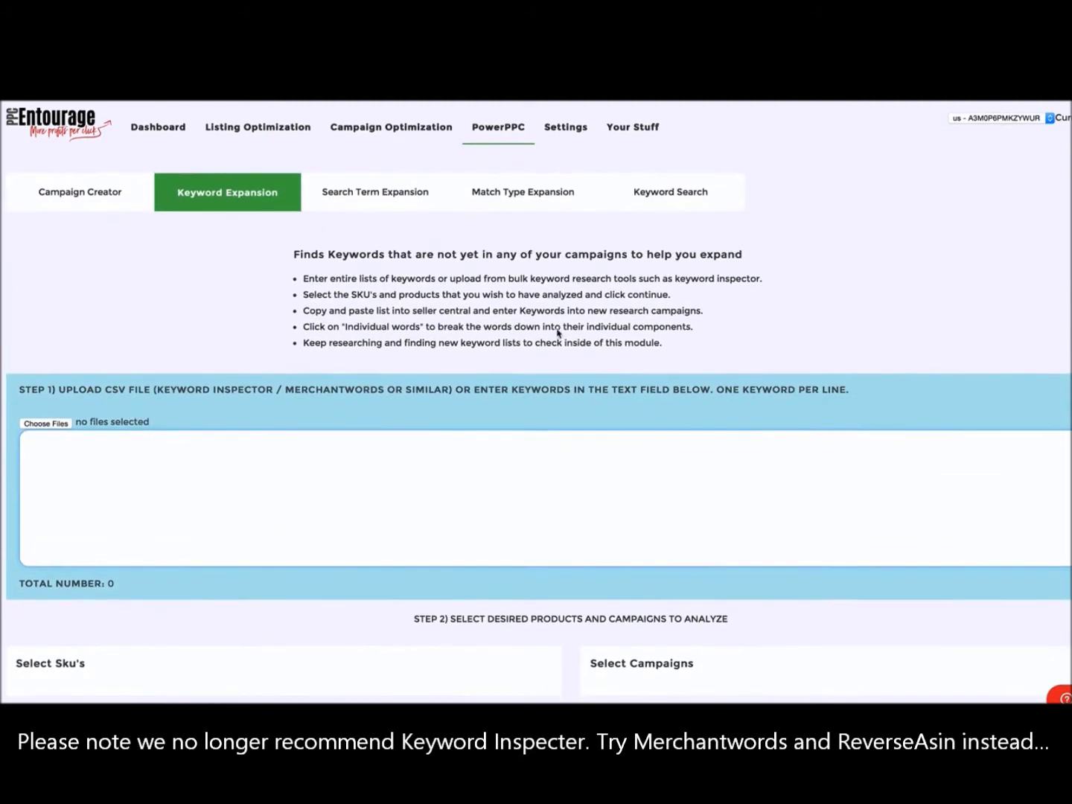
pyautogui.scroll(-1, 547, 159)
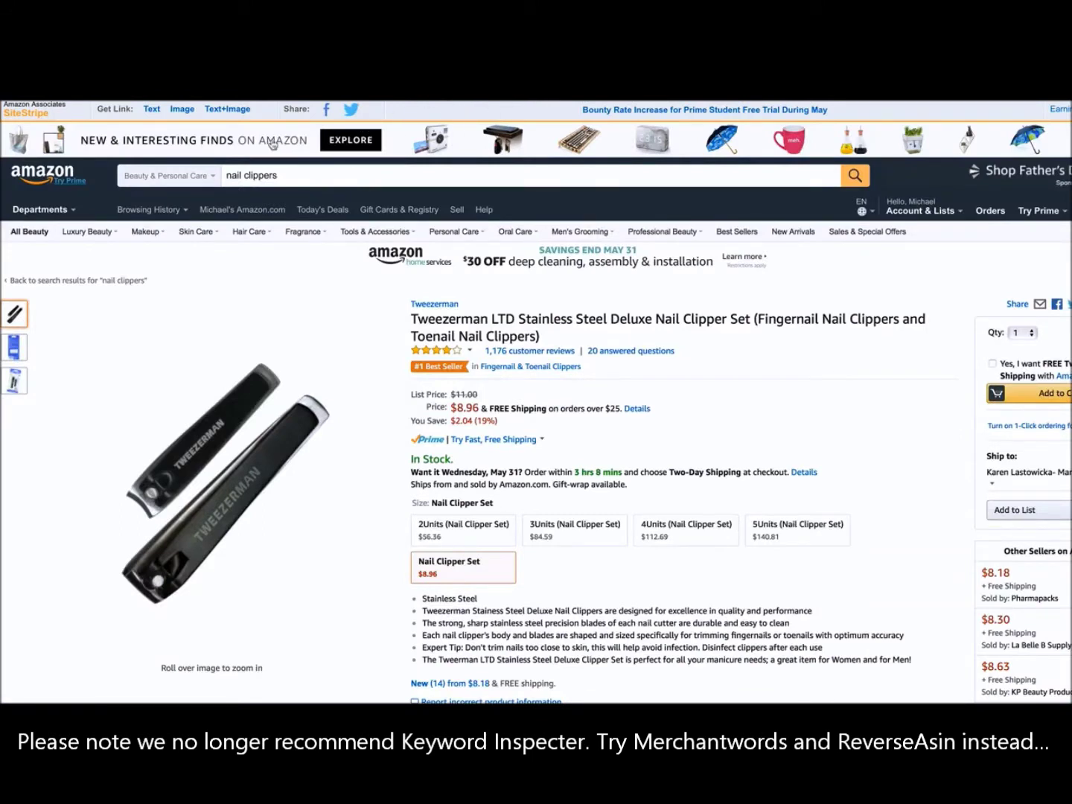
# Search Amazon's Beauty & Personal Care department for nail clippers and open the Tweezerman LTD Stainless Steel Deluxe Nail Clipper Set listing
pyautogui.tripleClick(278, 173)
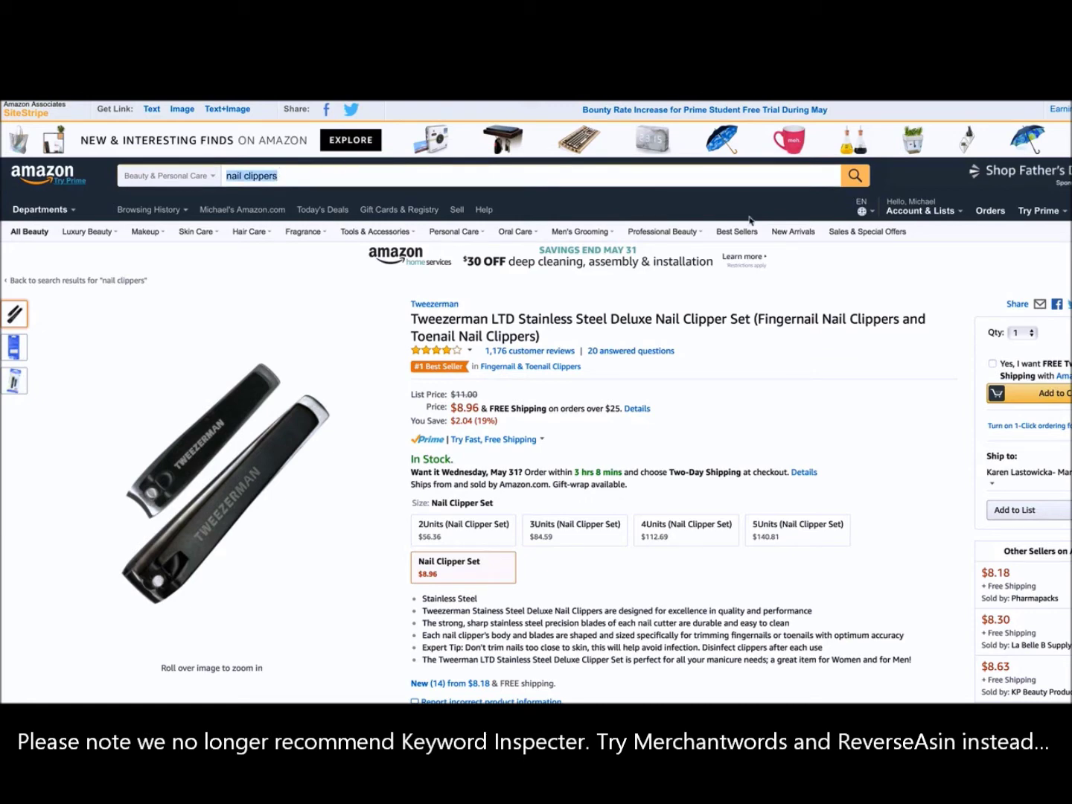
pyautogui.click(856, 176)
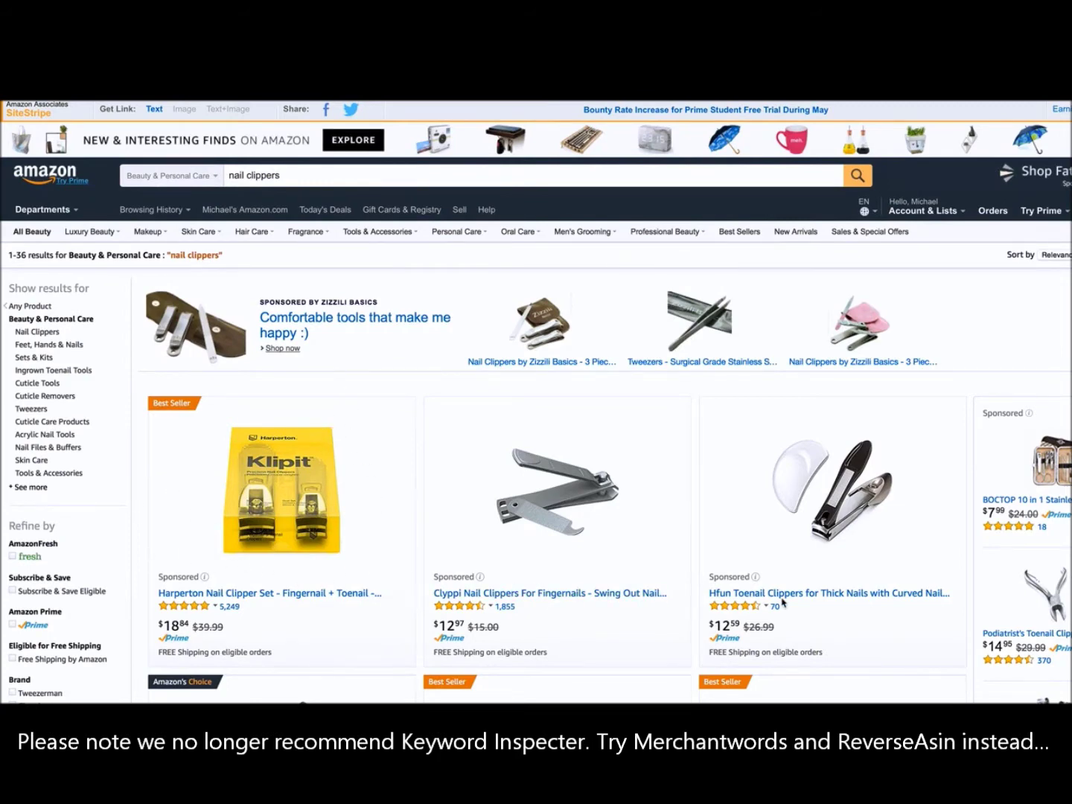
pyautogui.scroll(-3, 400, 541)
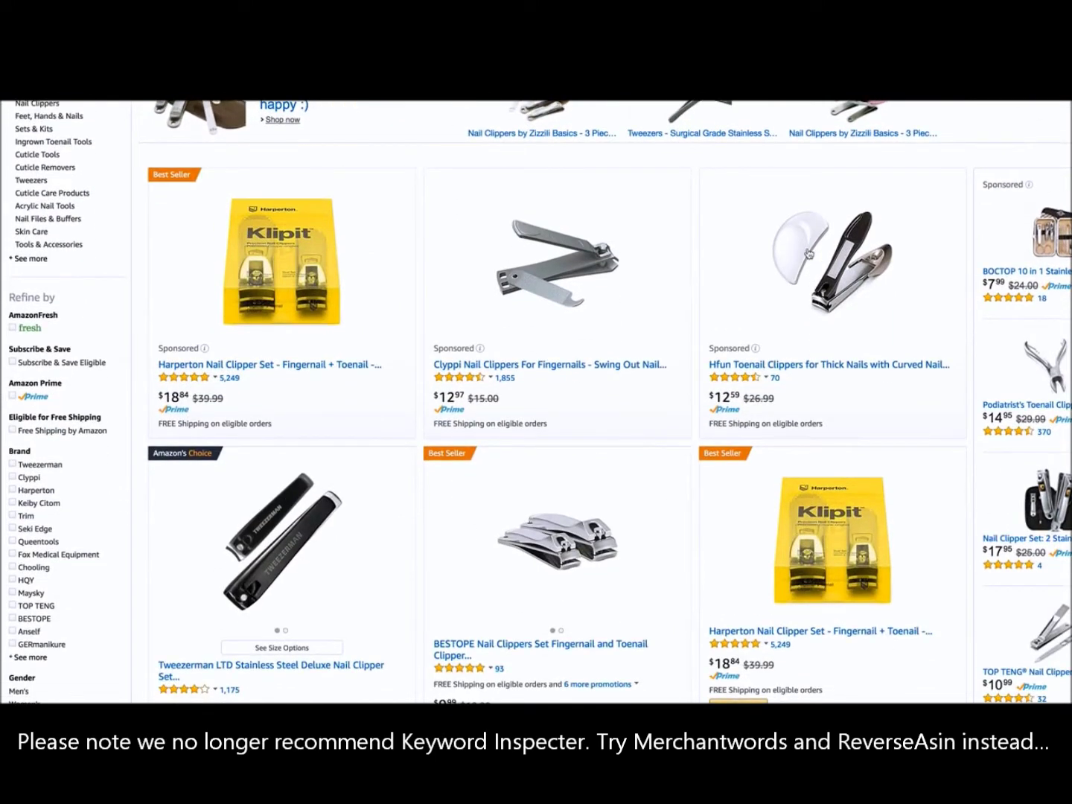
pyautogui.scroll(-3, 463, 473)
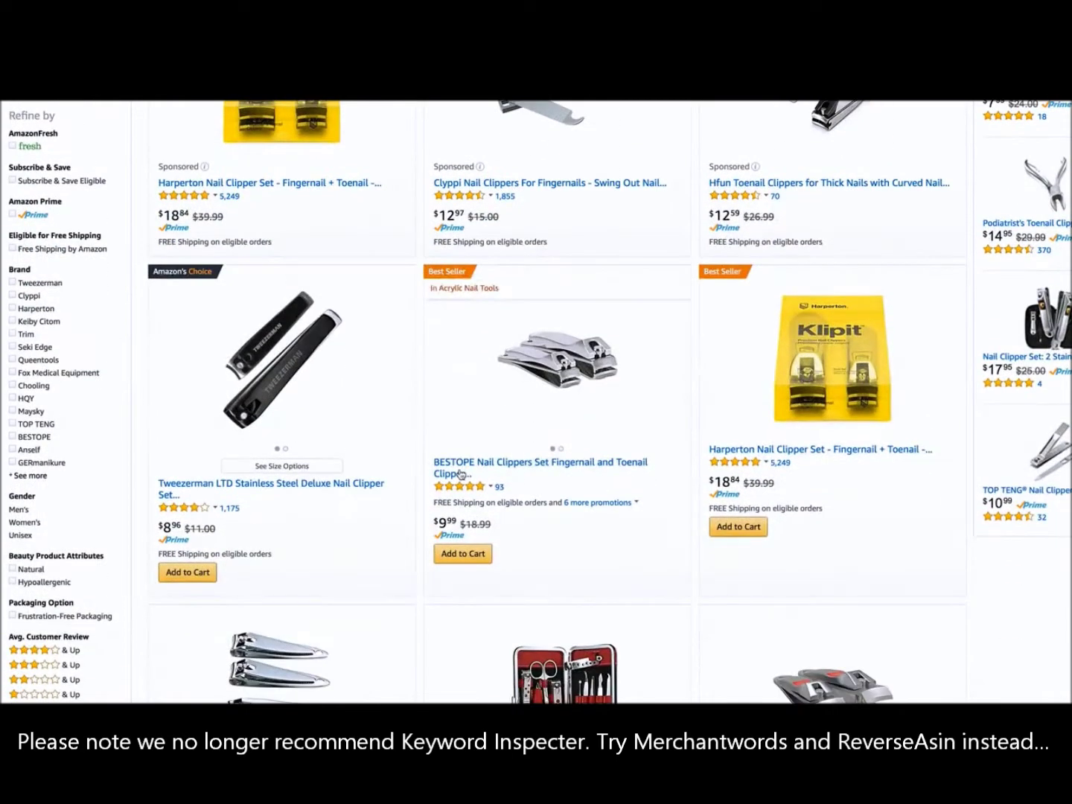
pyautogui.scroll(-2, 436, 406)
pyautogui.click(454, 387)
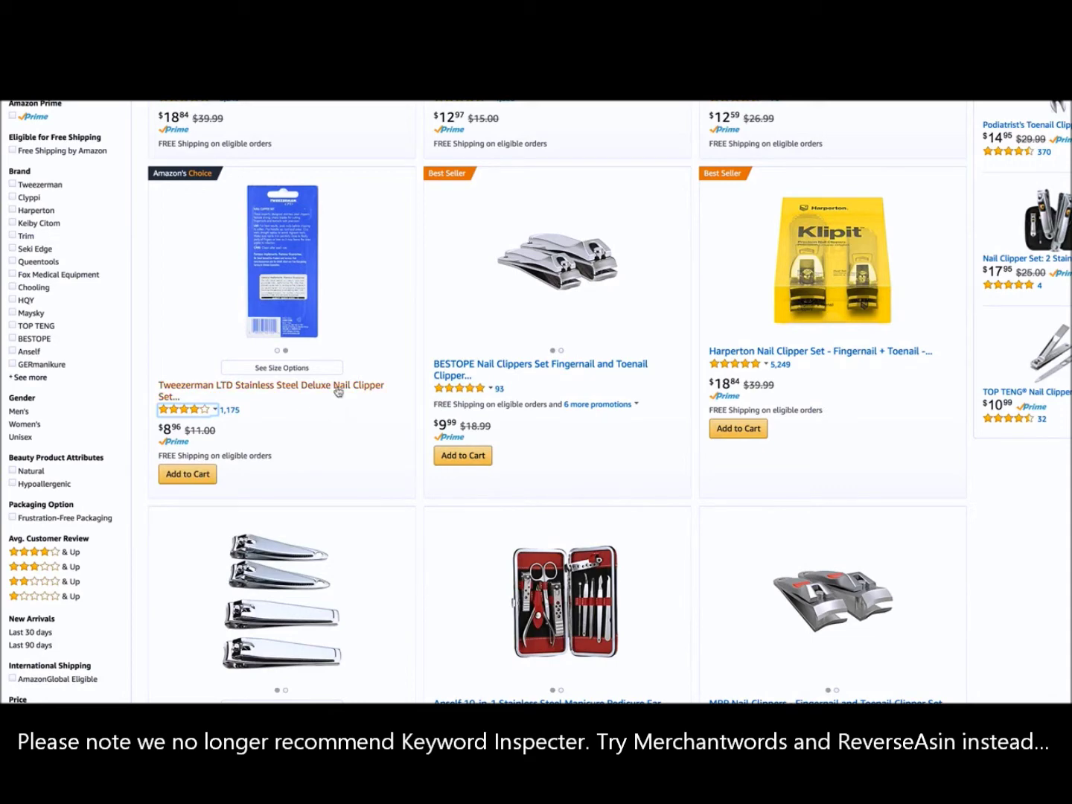
pyautogui.click(290, 387)
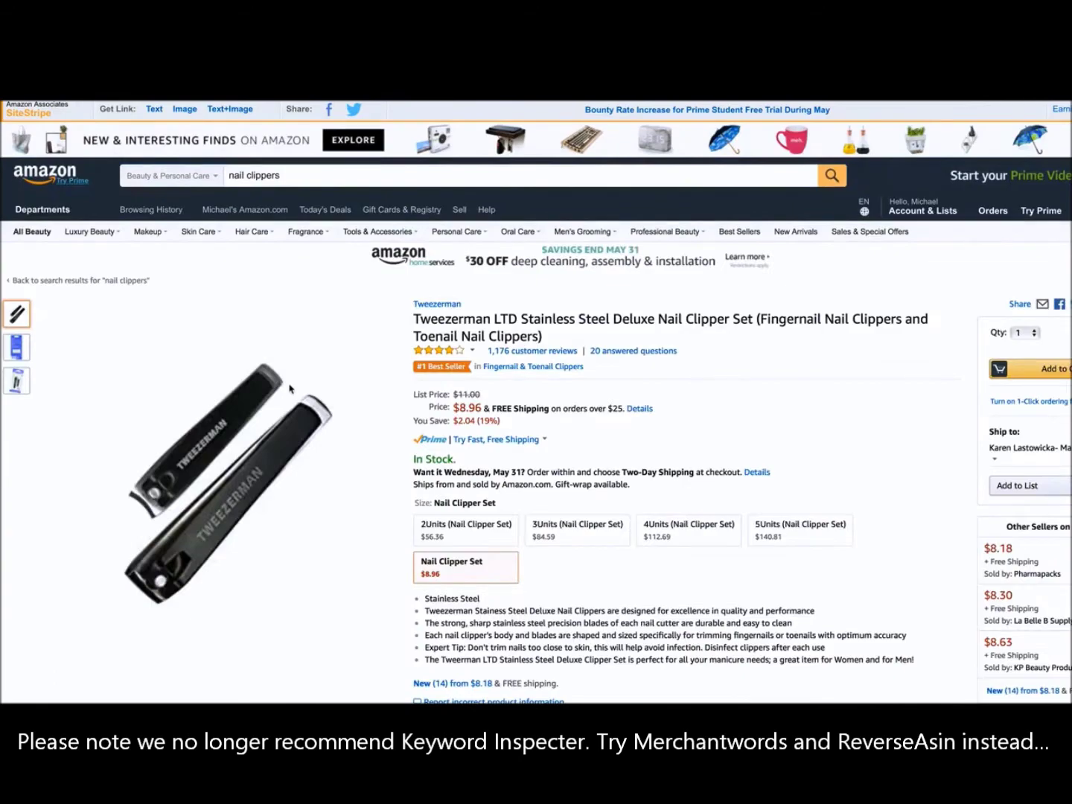
# Copy the ASIN B009WUA658 from the listing's product information table
pyautogui.scroll(-10, 291, 388)
pyautogui.scroll(-15, 291, 387)
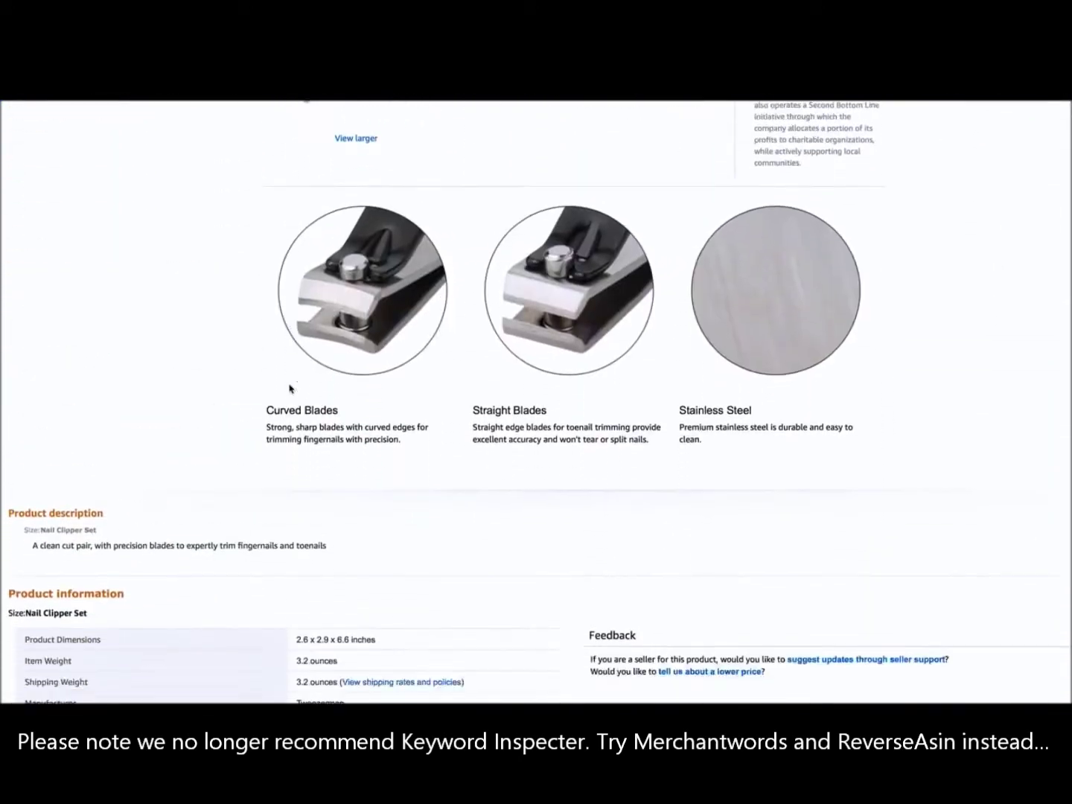
pyautogui.moveTo(358, 295); pyautogui.dragTo(295, 294)
pyautogui.rightClick(25, 106)
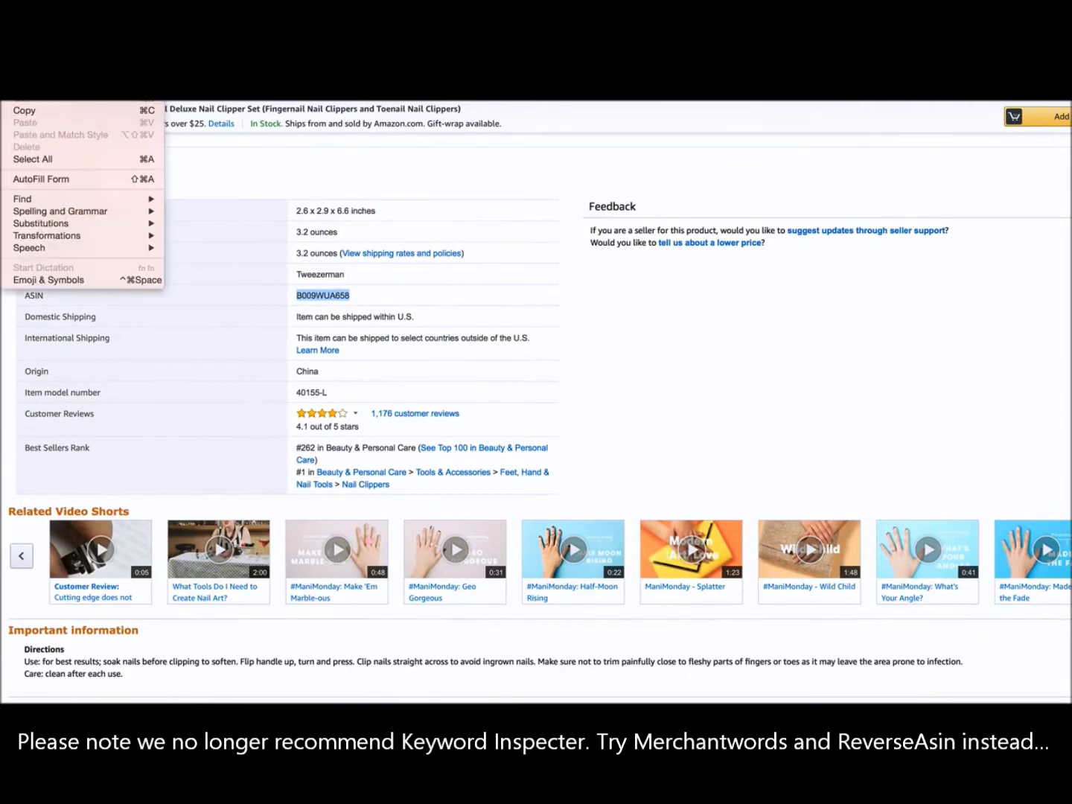
pyautogui.click(27, 111)
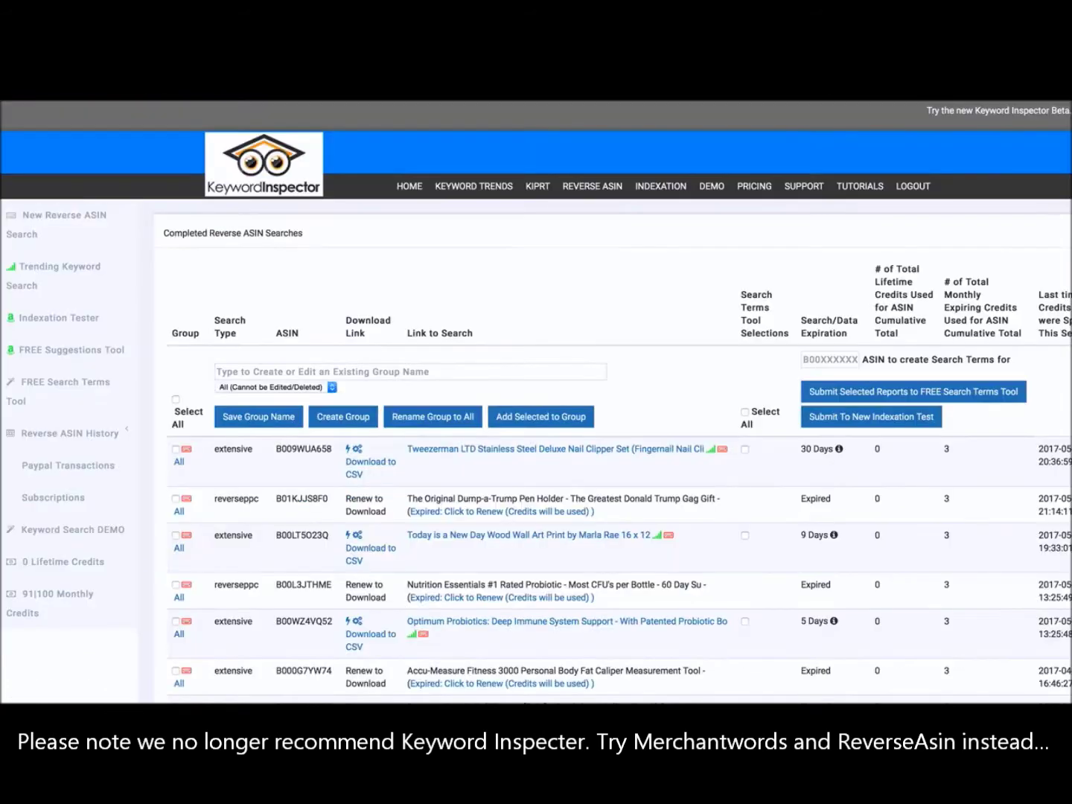
# Enter the copied ASIN B009WUA658 in a new Keyword Inspector reverse ASIN search and start the search
pyautogui.click(80, 222)
pyautogui.scroll(-5, 454, 483)
pyautogui.click(365, 551)
pyautogui.scroll(-3, 364, 550)
pyautogui.click(26, 101)
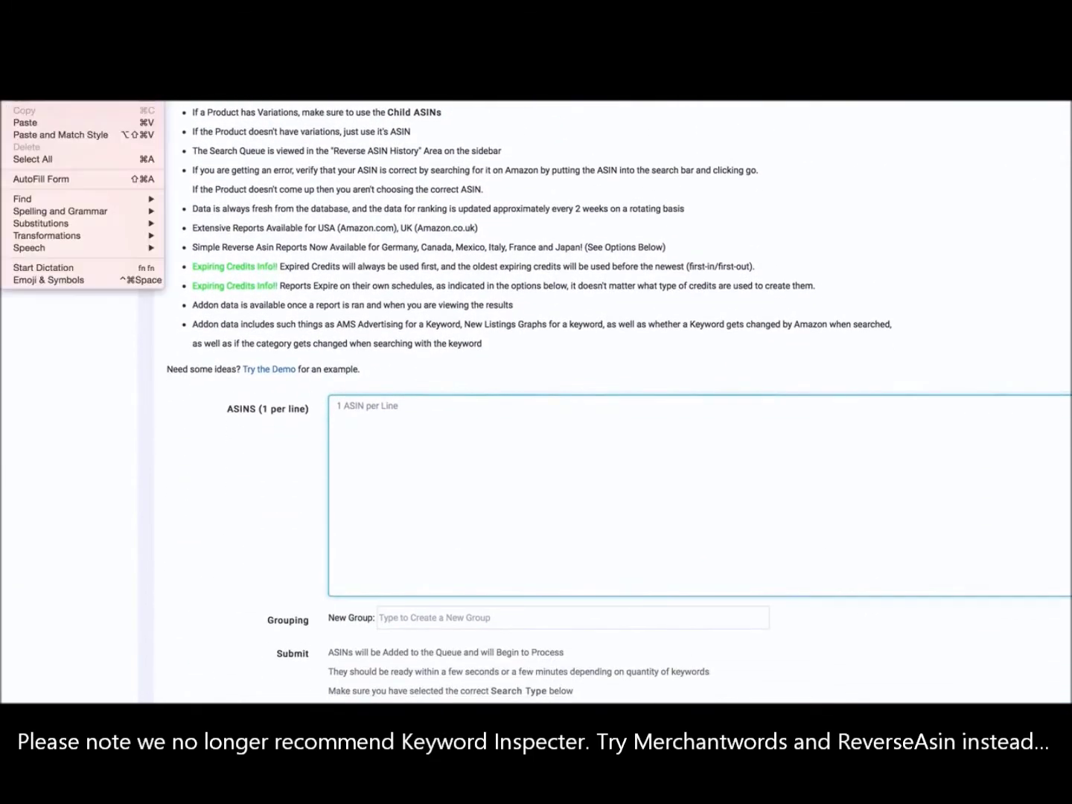
pyautogui.click(28, 124)
pyautogui.scroll(-3, 253, 445)
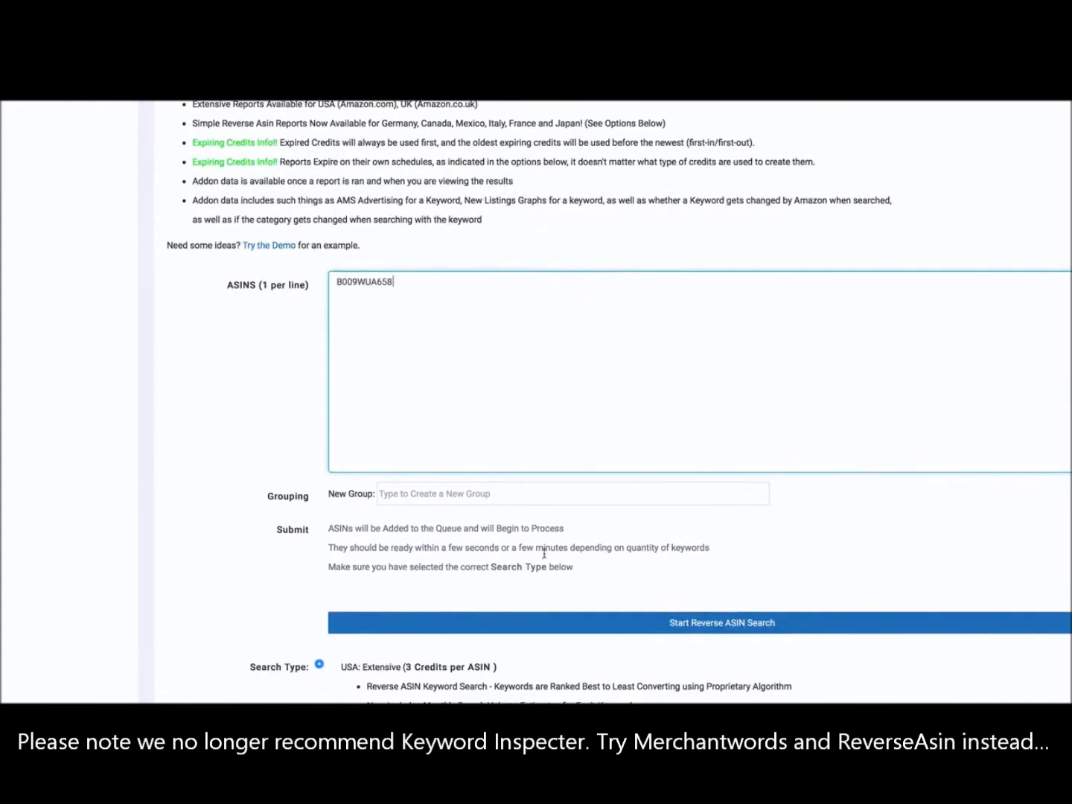
pyautogui.click(712, 621)
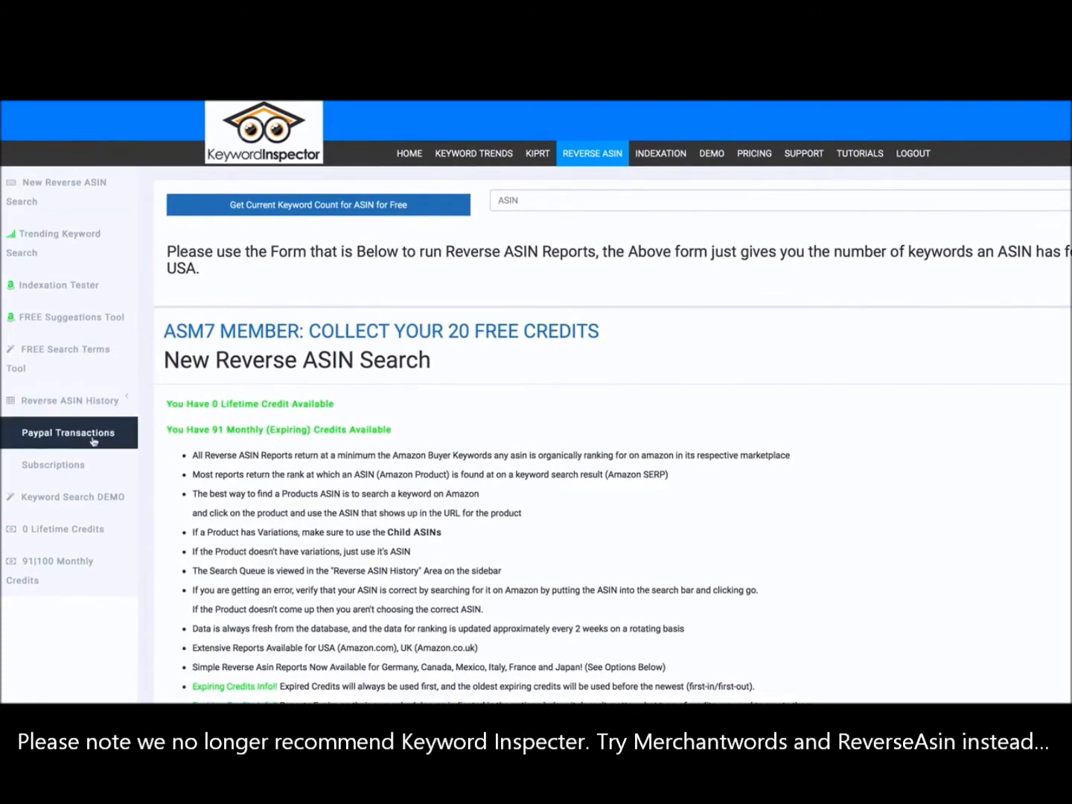
# Show the completed searches in Reverse ASIN History and open the latest downloaded keyword file for B009WUA658
pyautogui.click(76, 405)
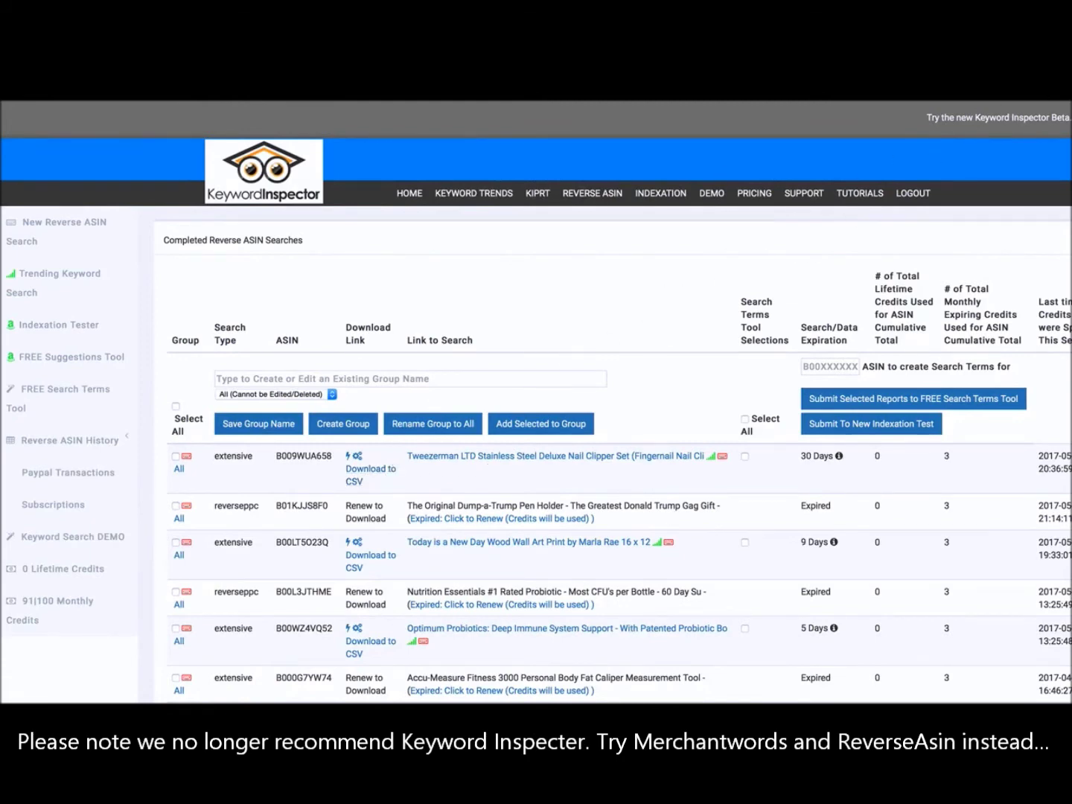
pyautogui.click(1042, 105)
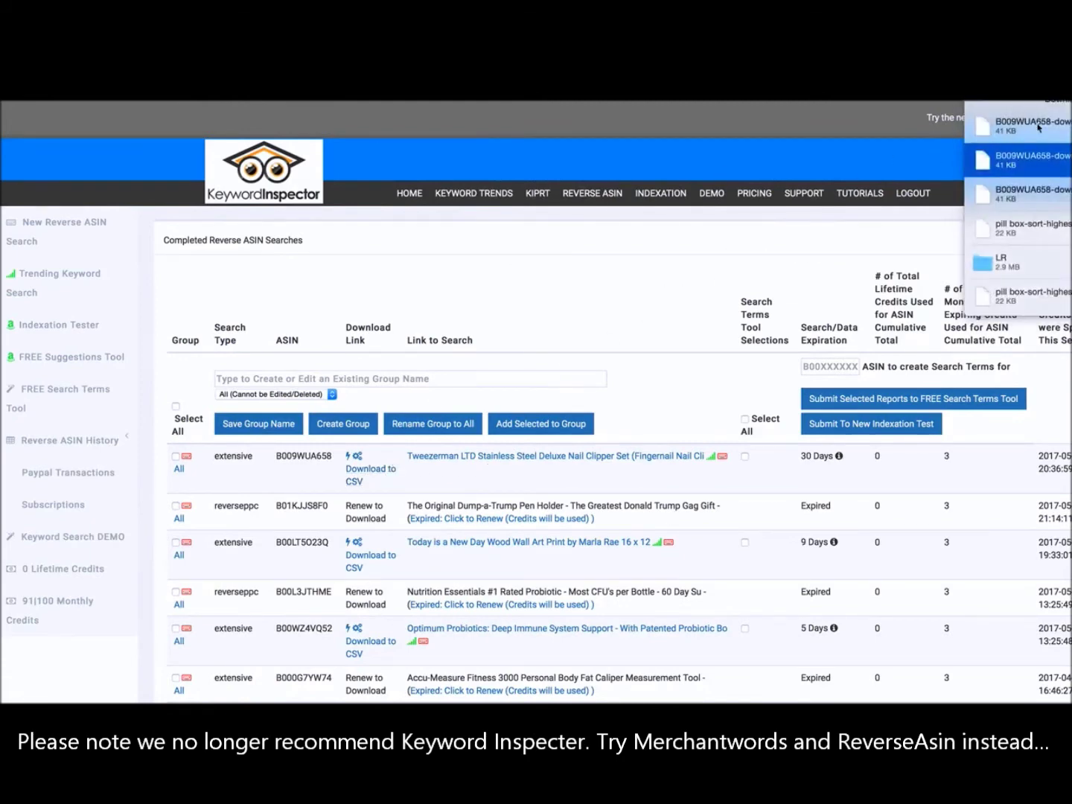
pyautogui.doubleClick(1038, 129)
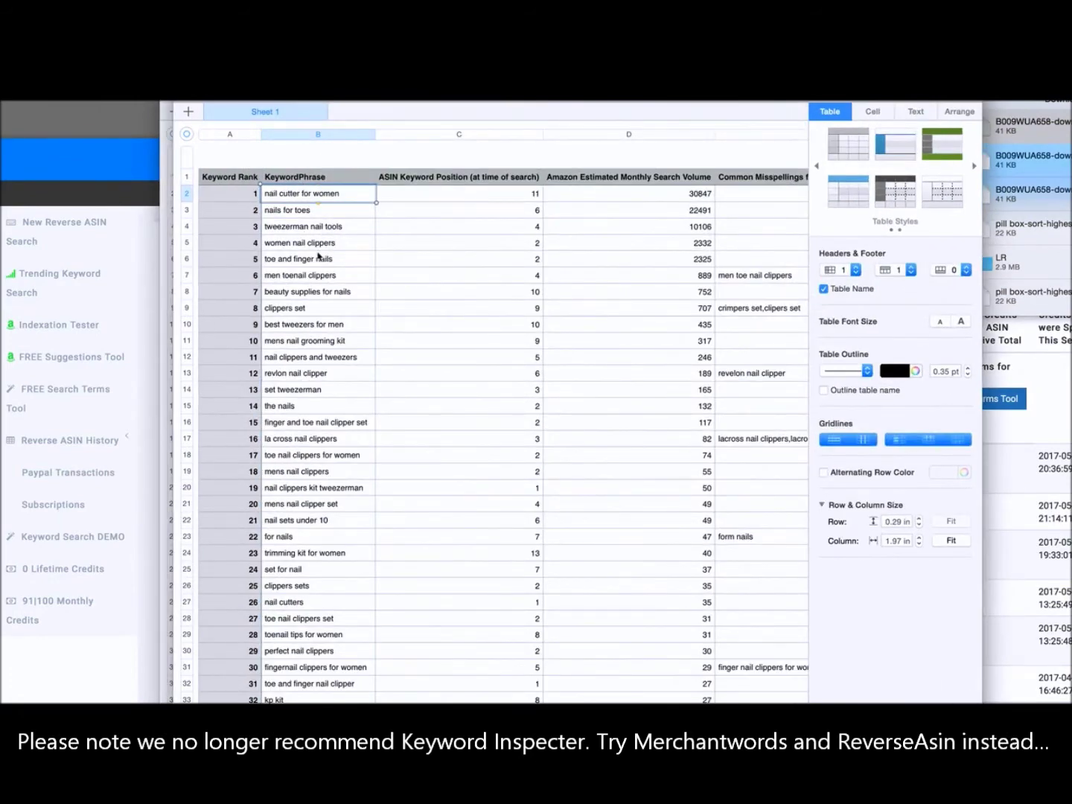
# Look through the exported keyword list down to its last row and return to the first row
pyautogui.scroll(-20, 318, 256)
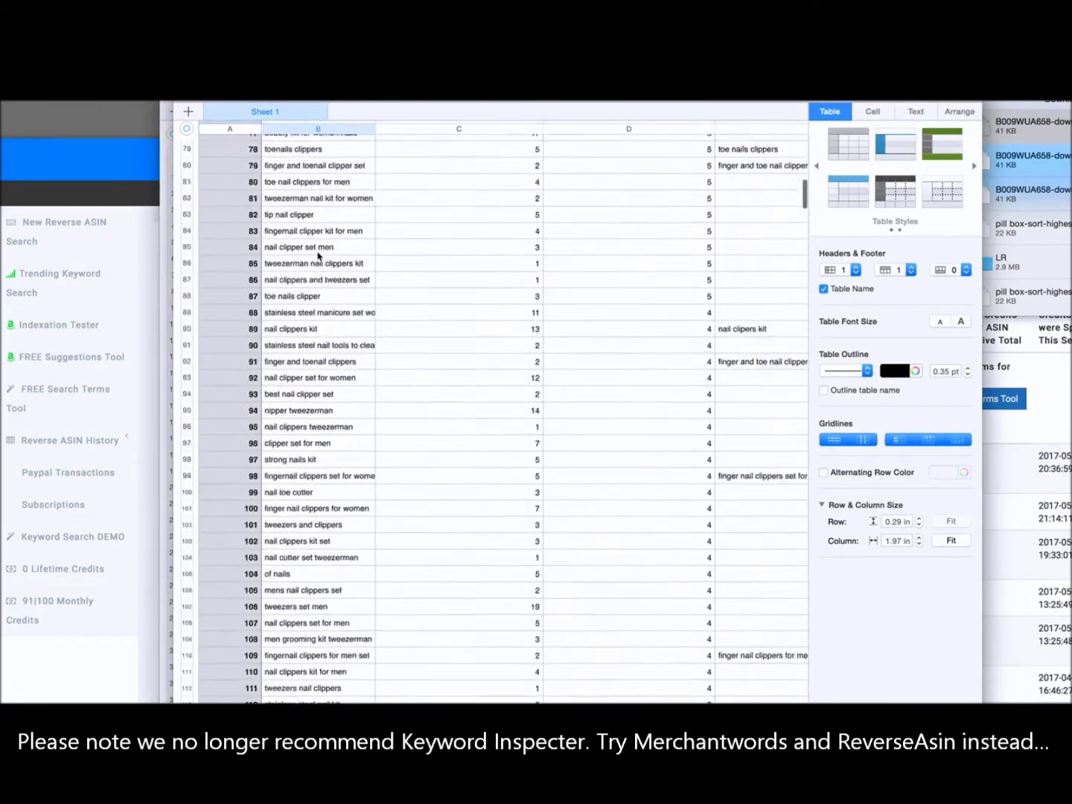
pyautogui.scroll(-20, 318, 255)
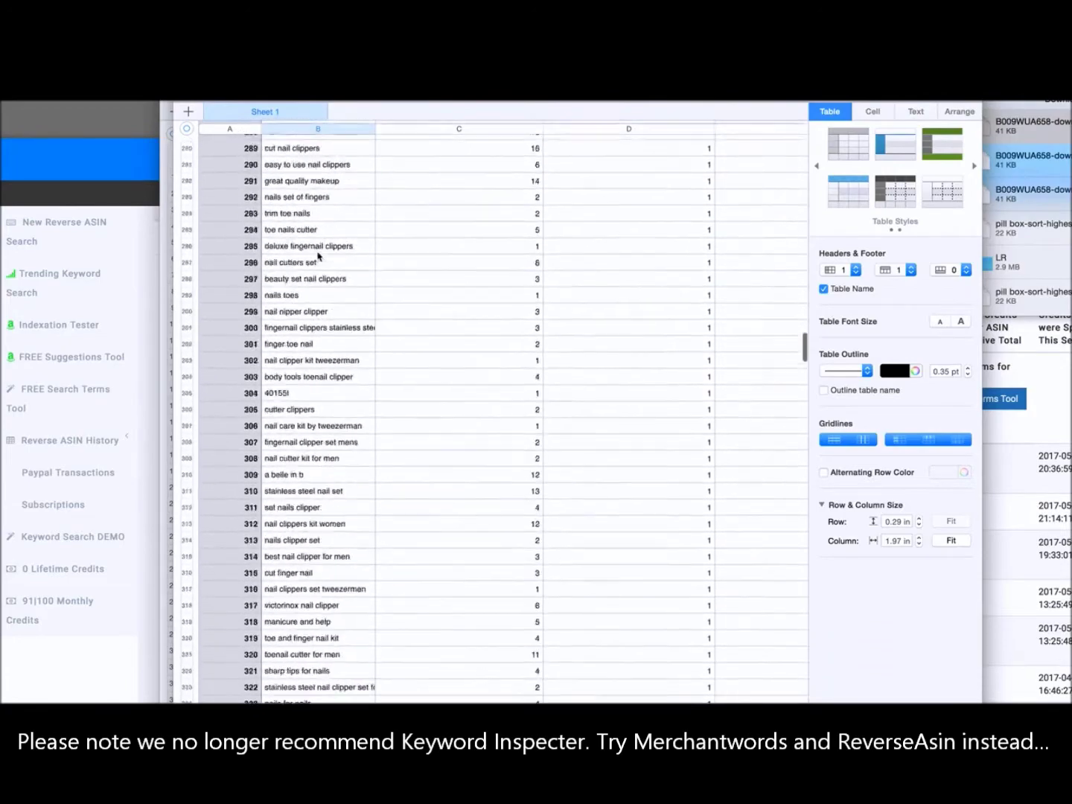
pyautogui.scroll(-20, 317, 256)
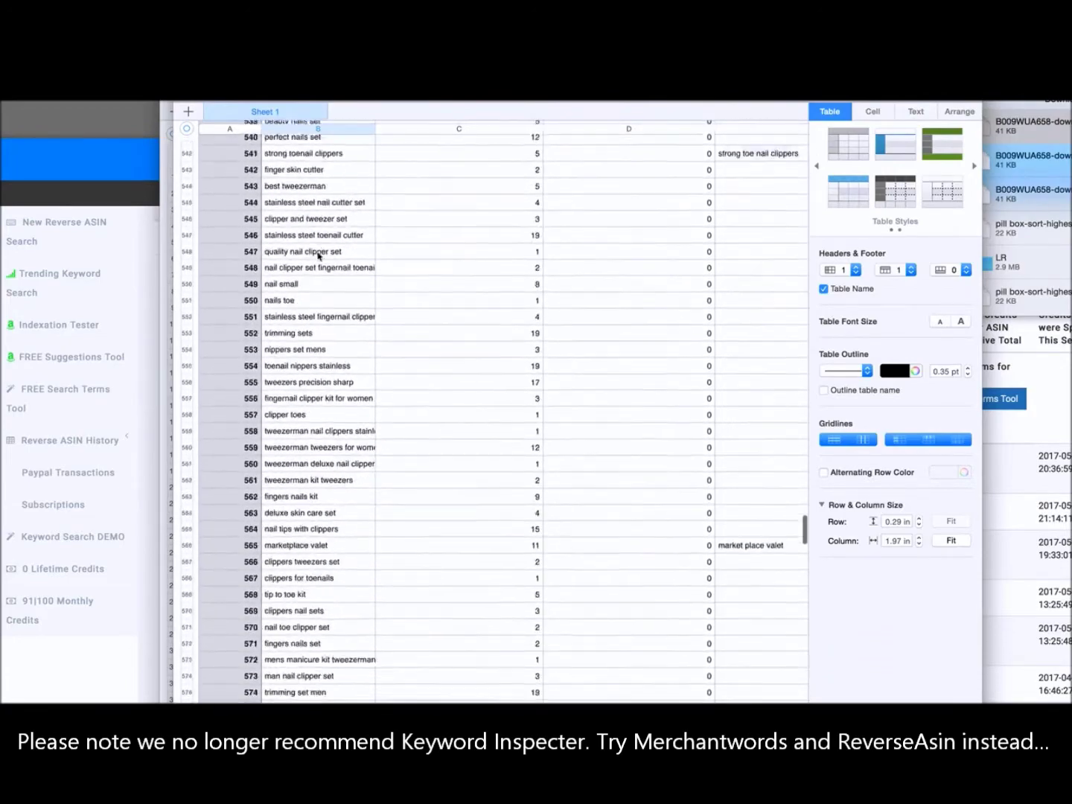
pyautogui.scroll(-20, 318, 256)
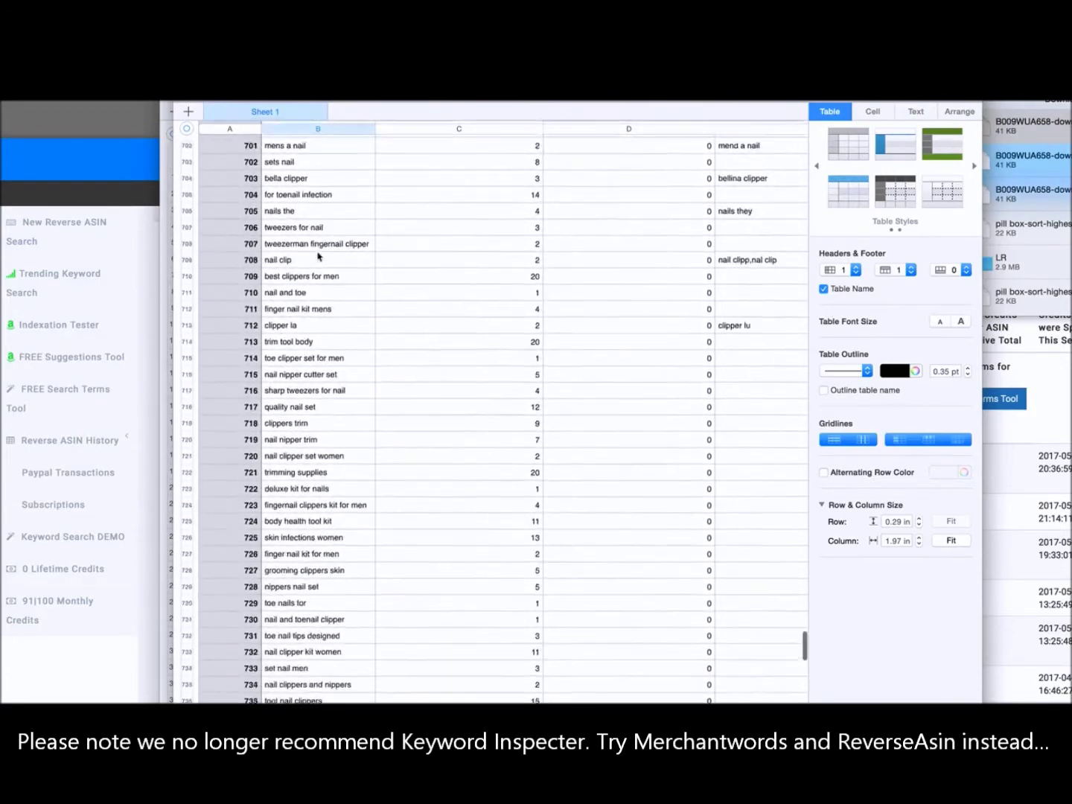
pyautogui.scroll(-20, 318, 255)
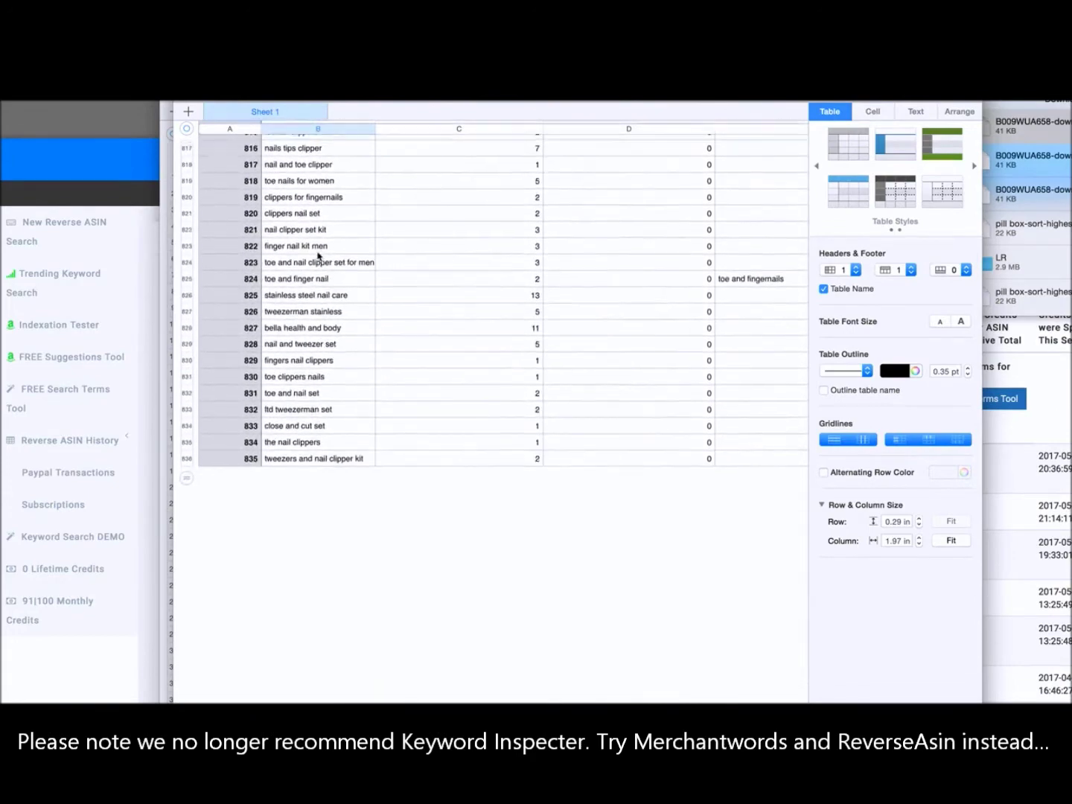
pyautogui.scroll(17, 318, 255)
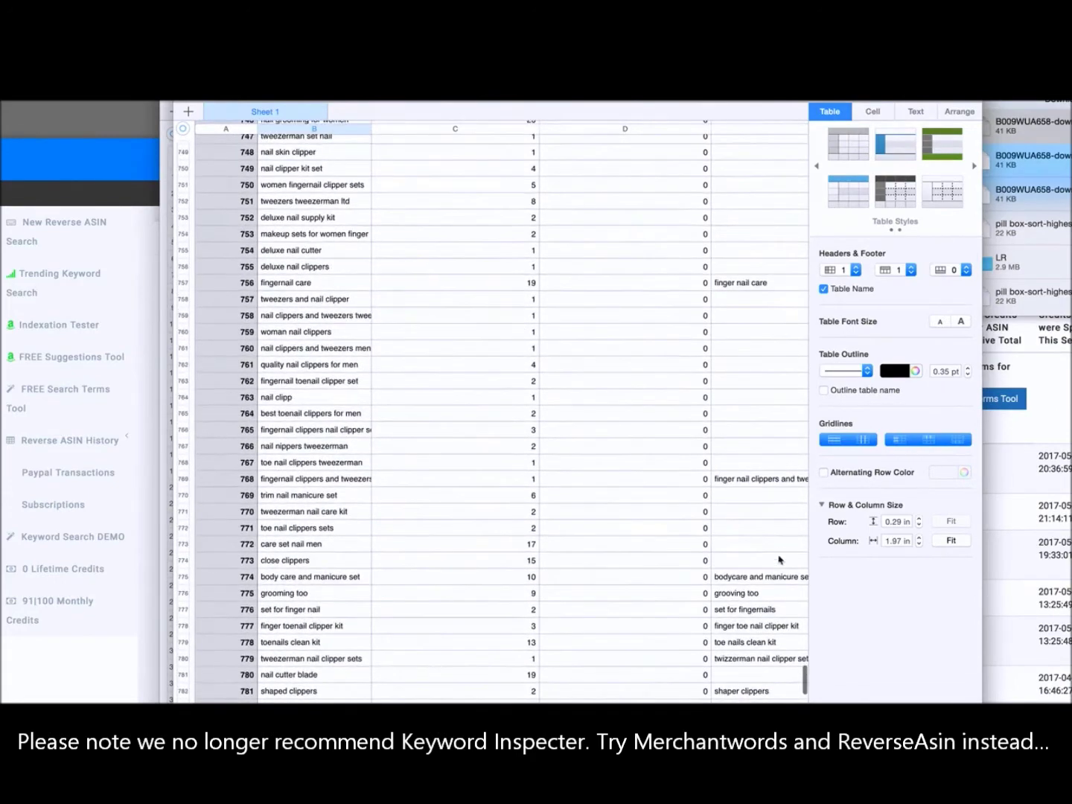
pyautogui.moveTo(803, 677); pyautogui.dragTo(789, 134)
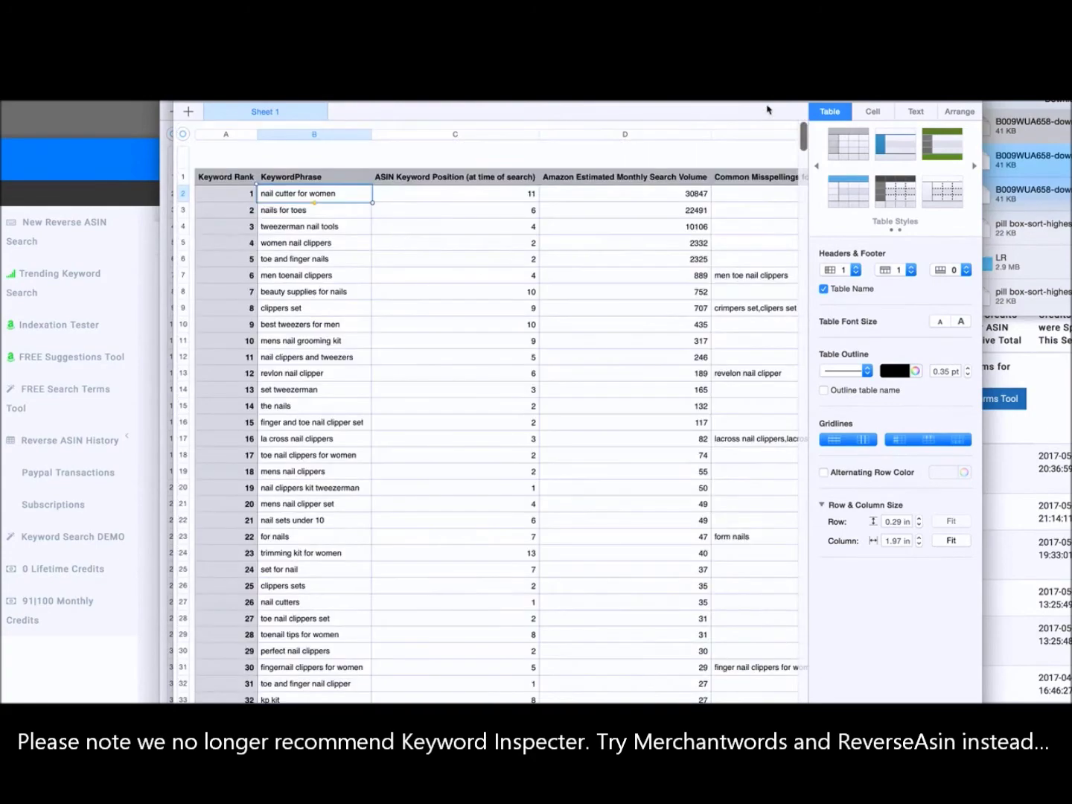
# Copy the whole KeywordPhrase column and paste it into the keyword text field of PPC Entourage's Keyword Expansion
pyautogui.click(337, 139)
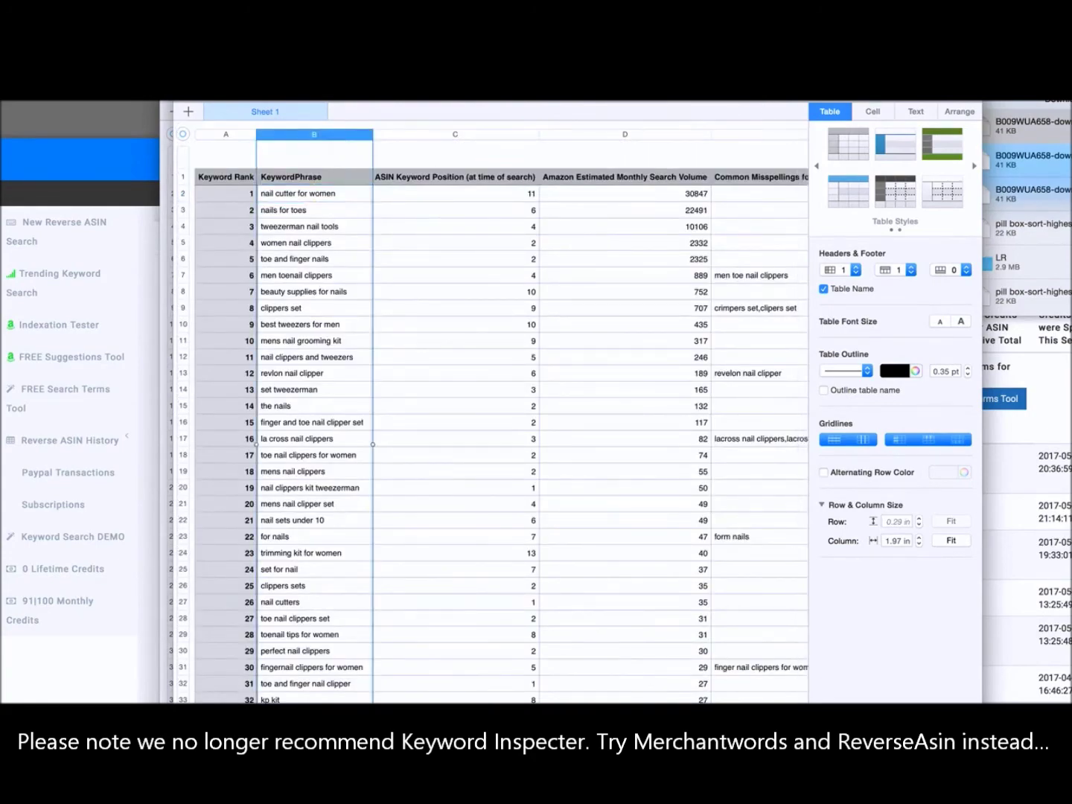
pyautogui.click(30, 99)
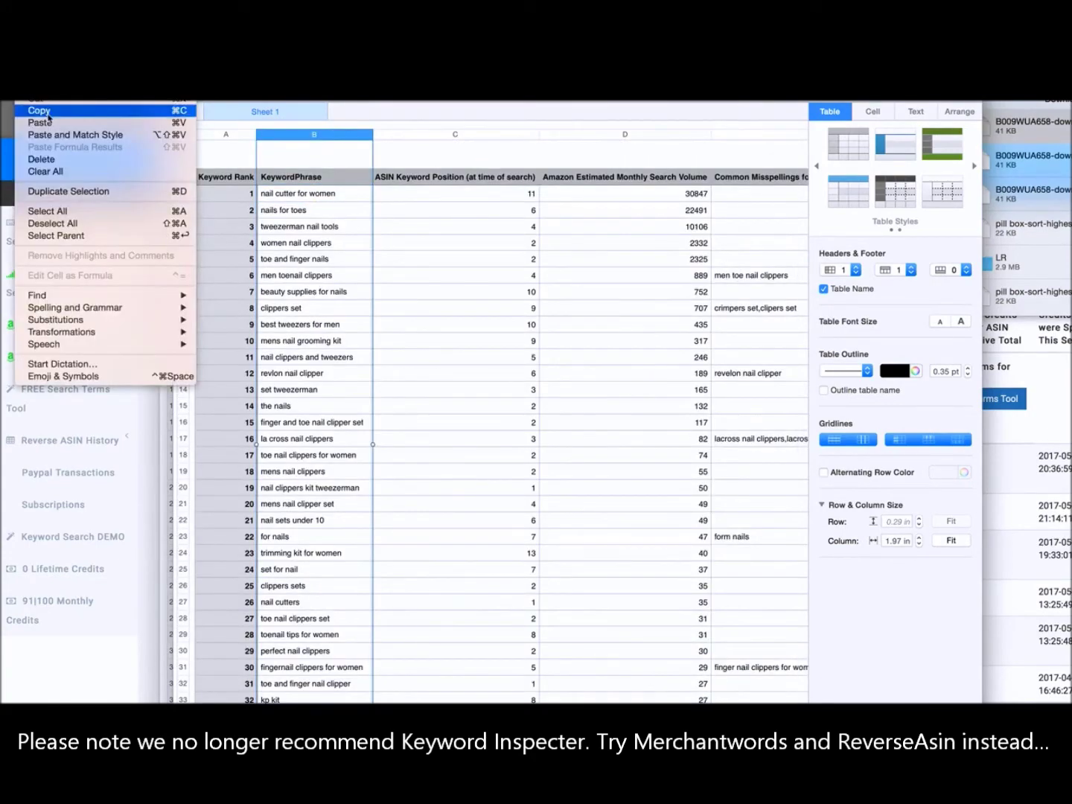
pyautogui.click(37, 108)
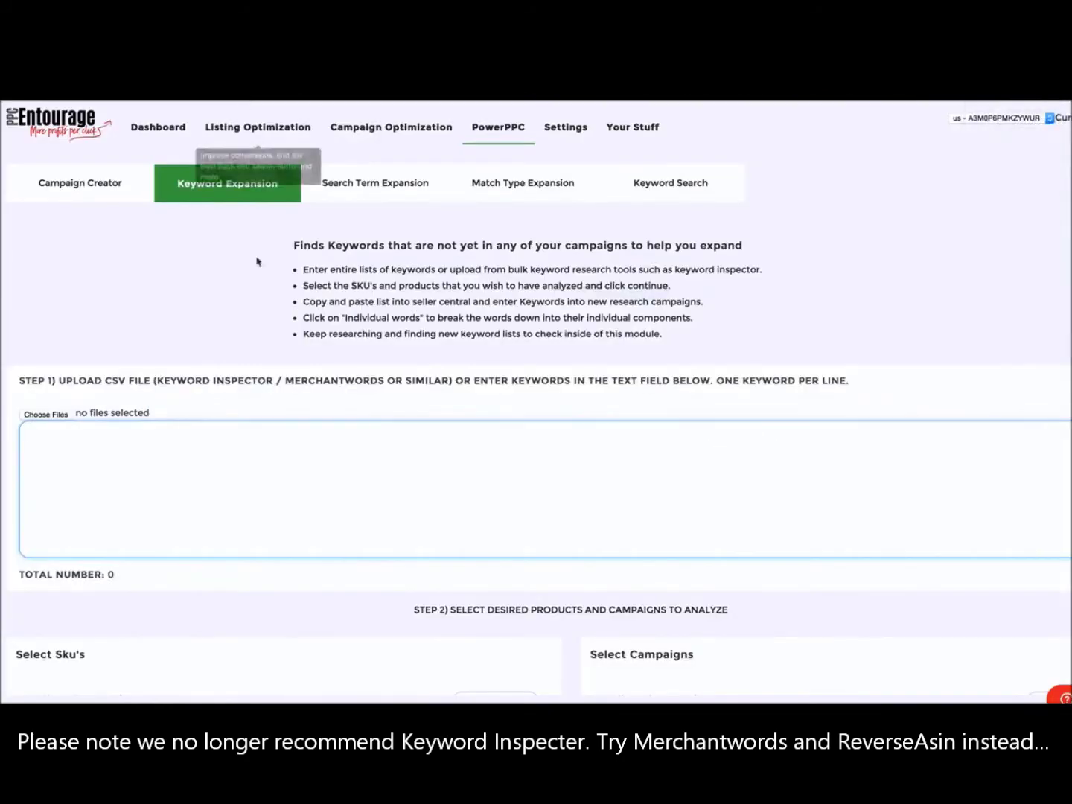
pyautogui.click(110, 476)
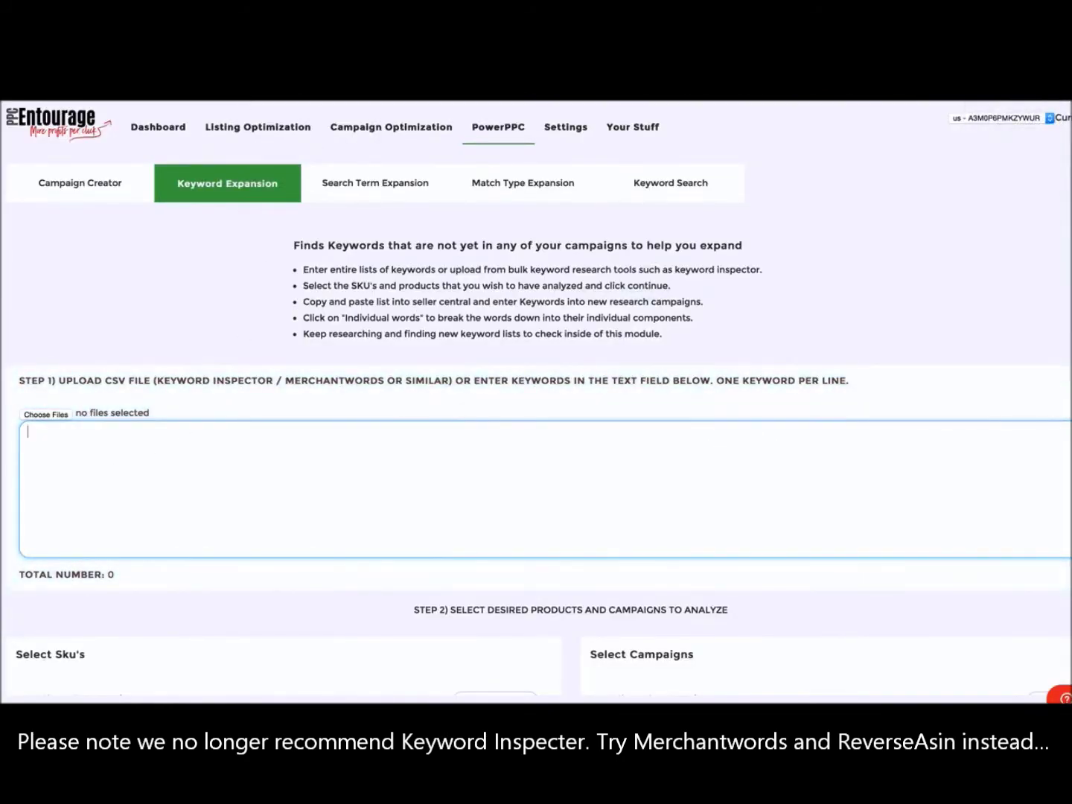
pyautogui.click(16, 102)
pyautogui.click(23, 119)
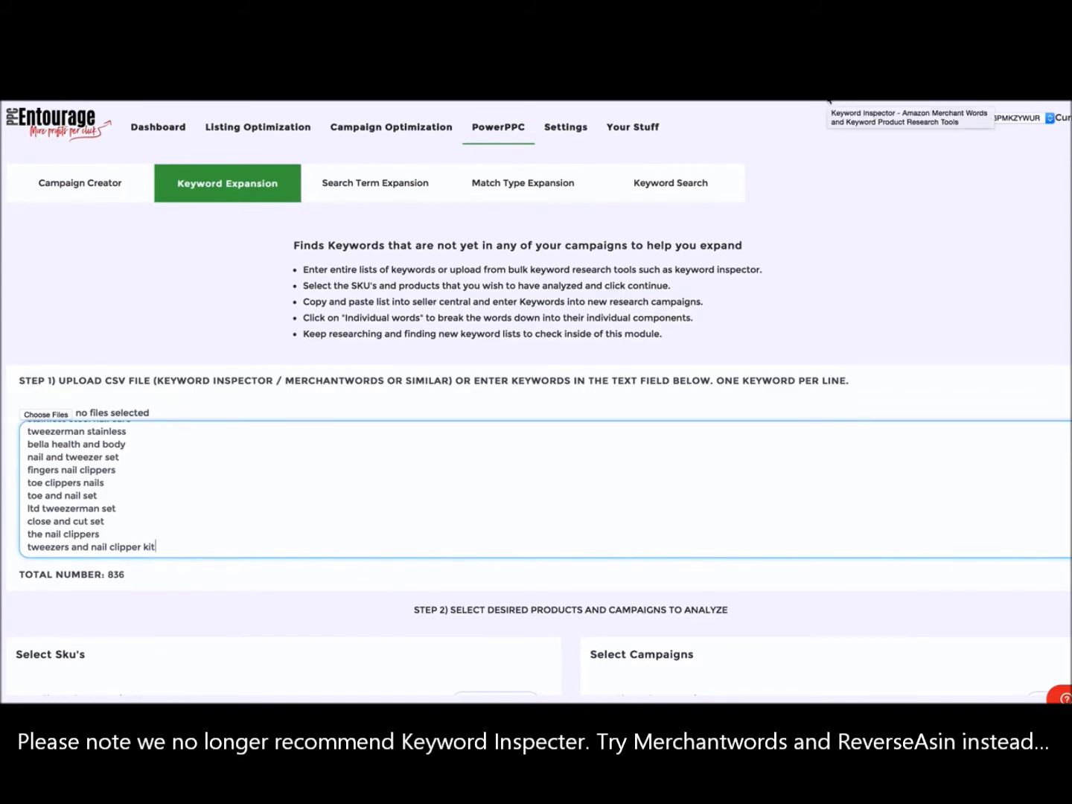
# Review the Tweezerman nail clipper listing on Amazon again and return to PPC Entourage's Keyword Expansion page
pyautogui.click(617, 102)
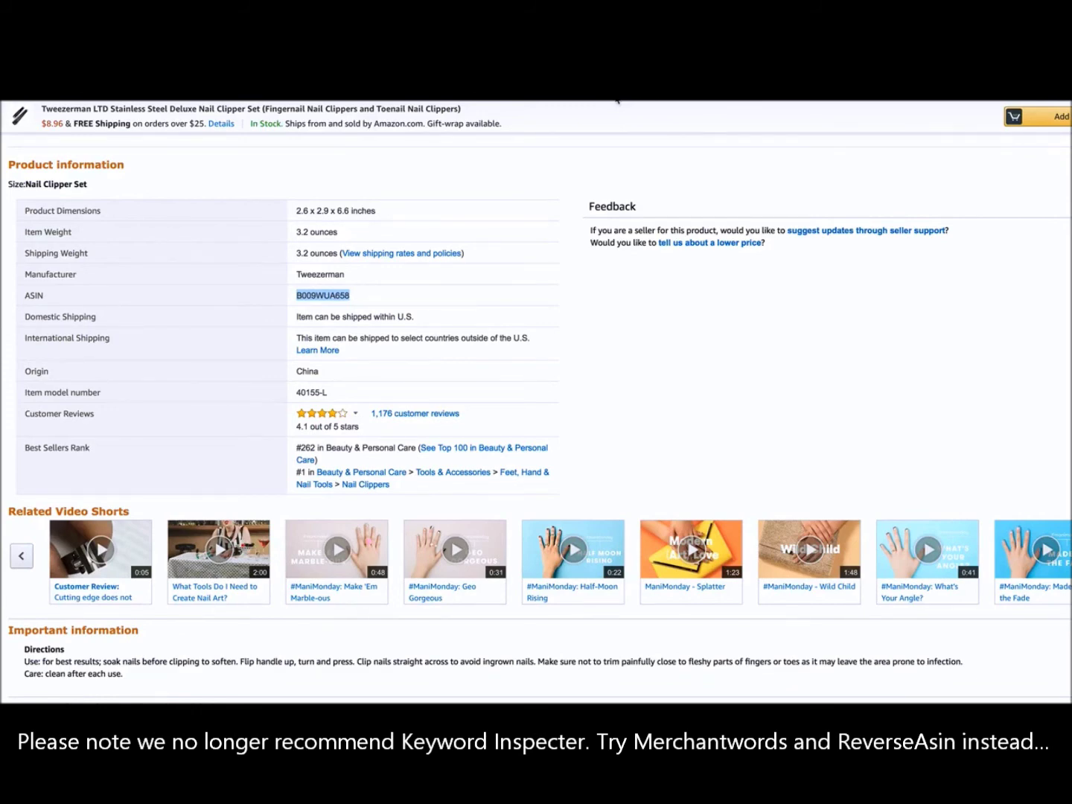
pyautogui.scroll(15, 439, 168)
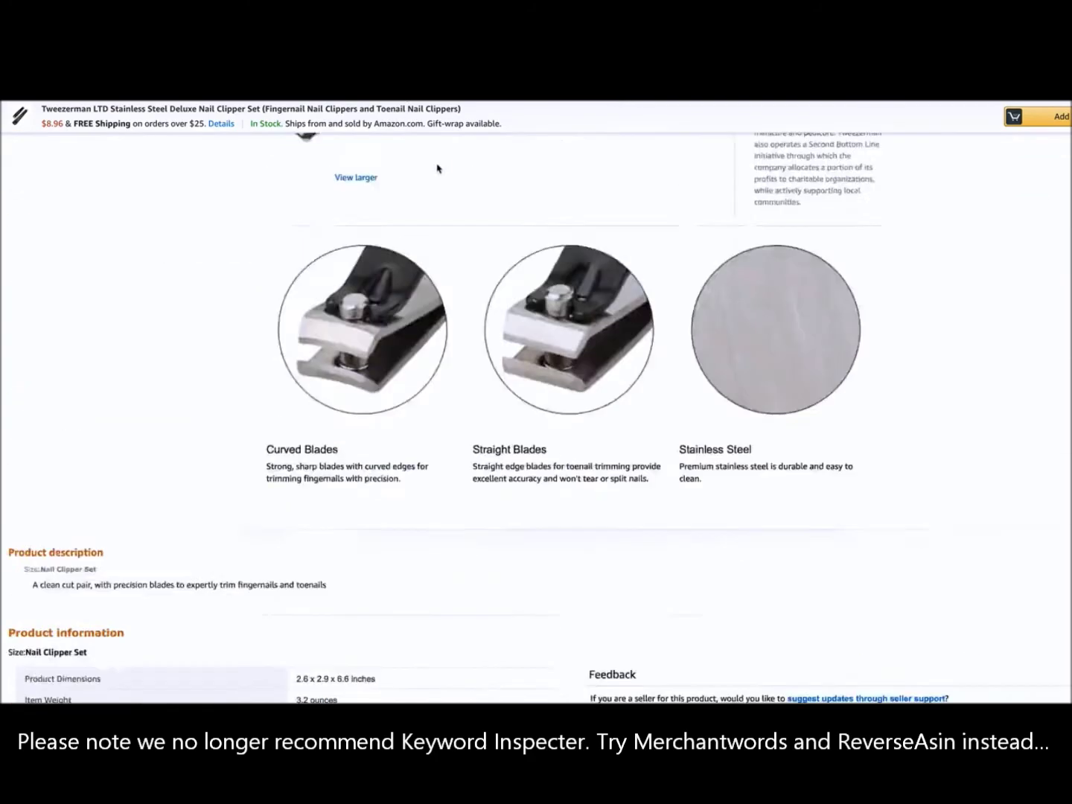
pyautogui.scroll(-1, 317, 163)
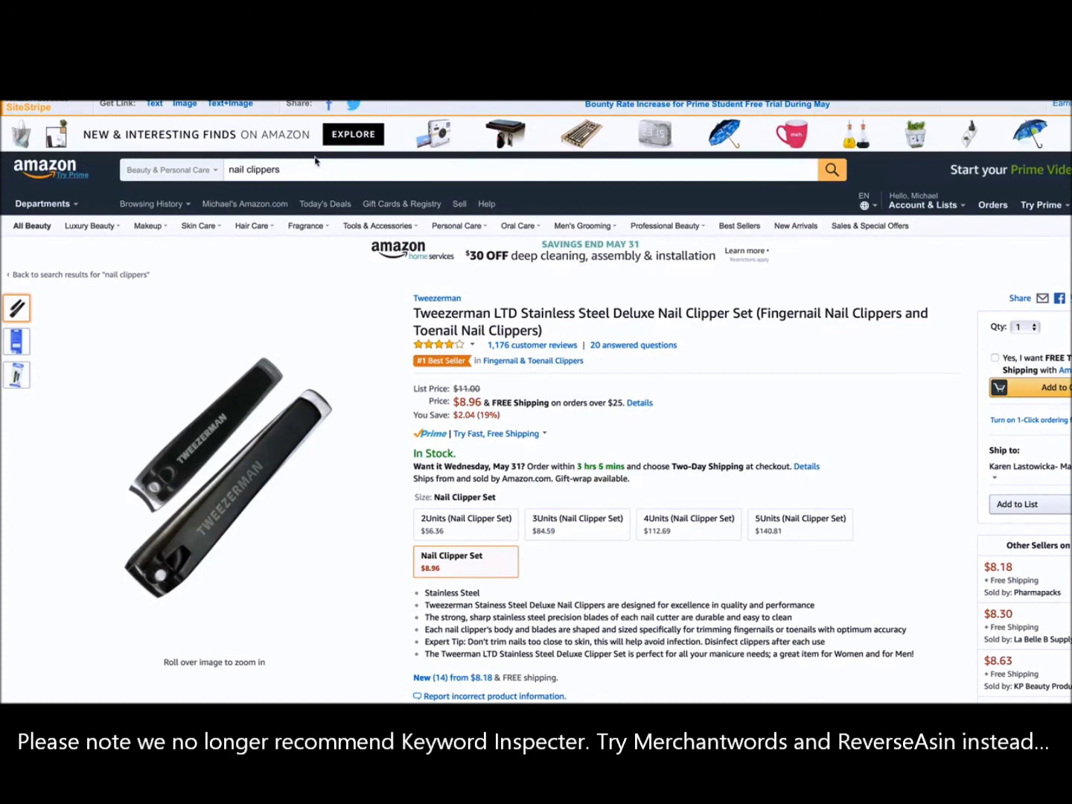
pyautogui.hotkey('ctrl', 'Tab')
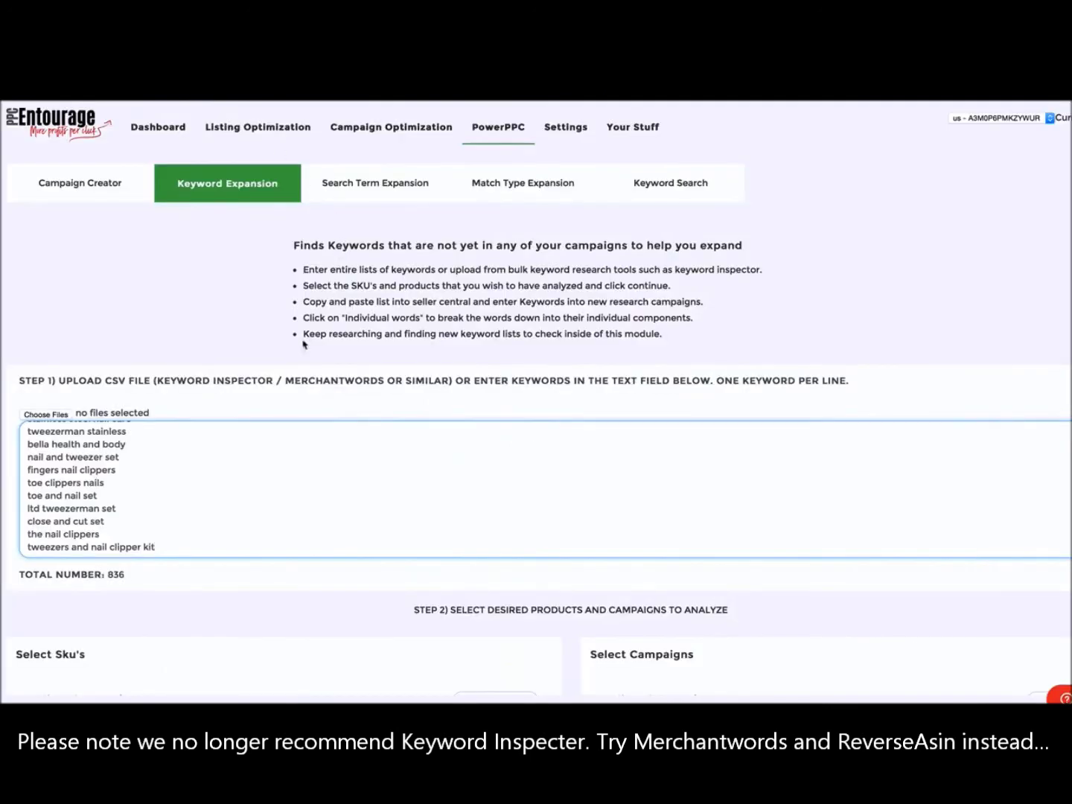